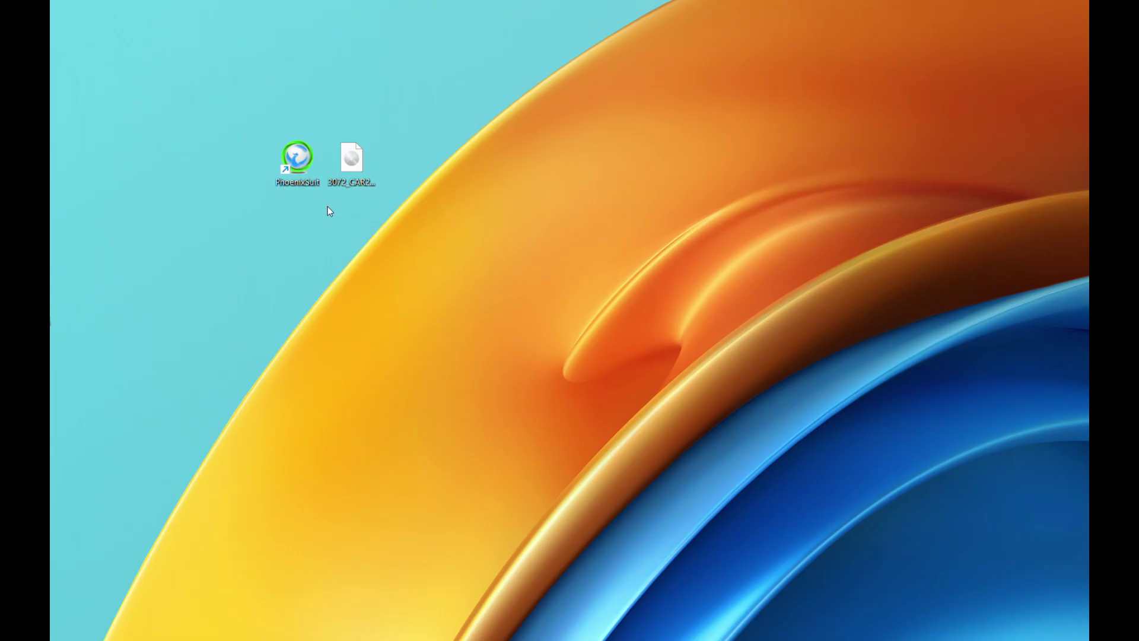
Launch PhoenixSuit and select 3072_CAR2_20250526.img from the Desktop as the firmware image
double_click(298, 163)
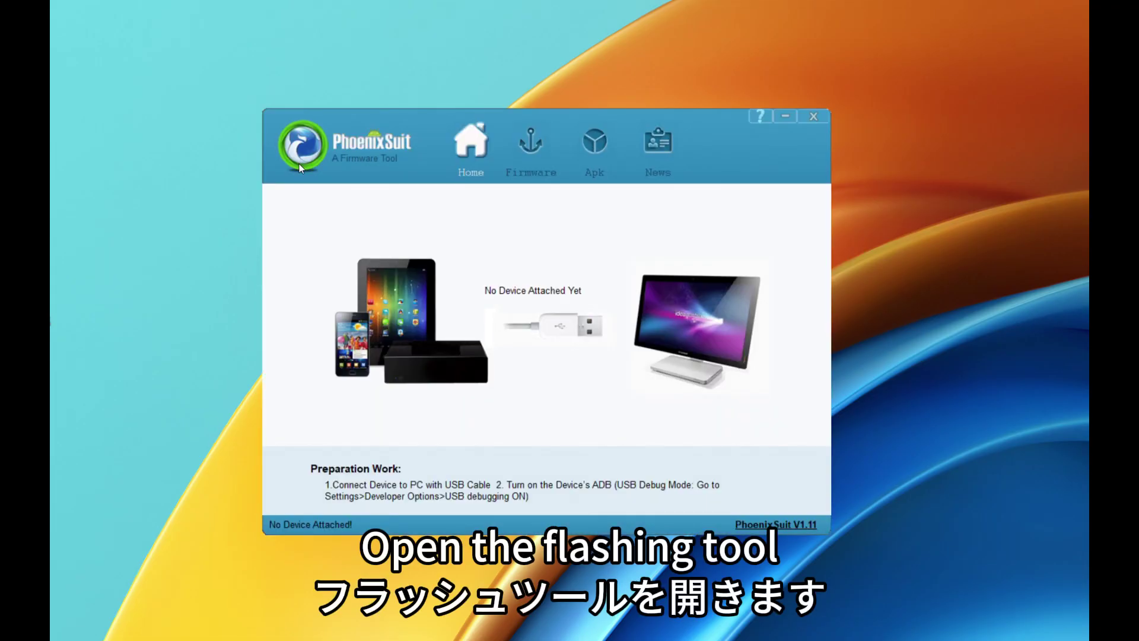
click(532, 152)
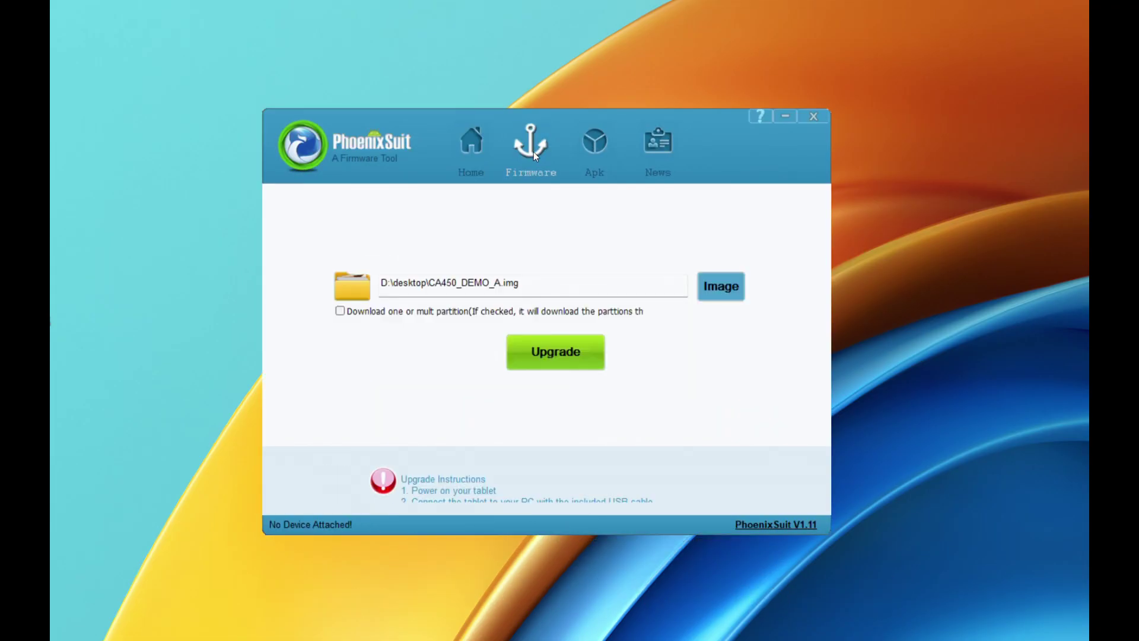
click(722, 287)
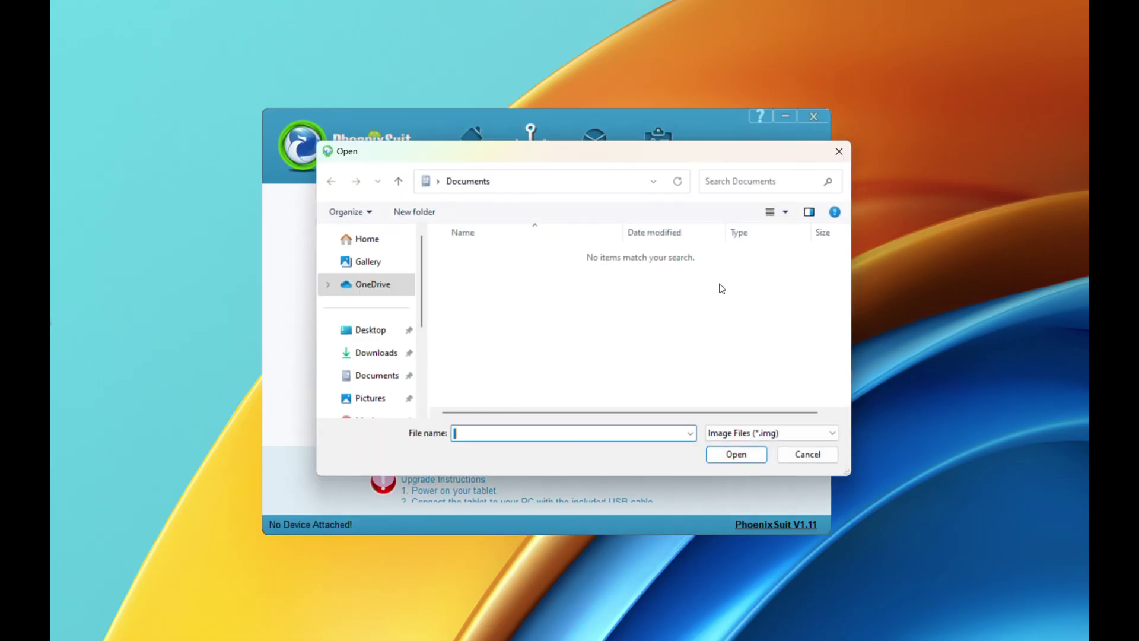
click(377, 334)
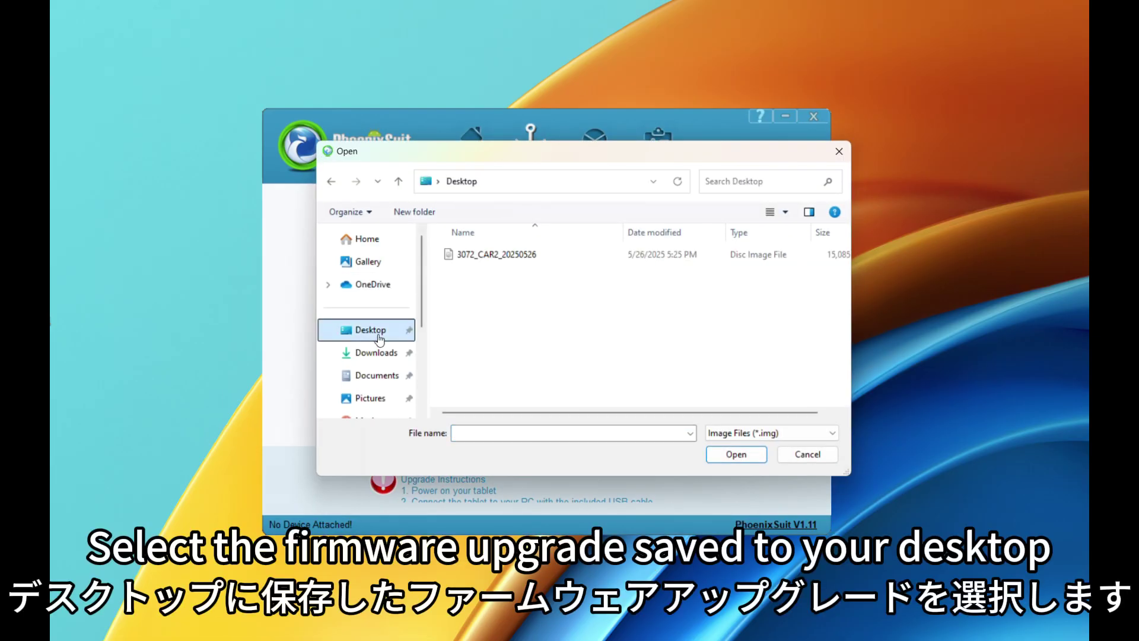
double_click(486, 260)
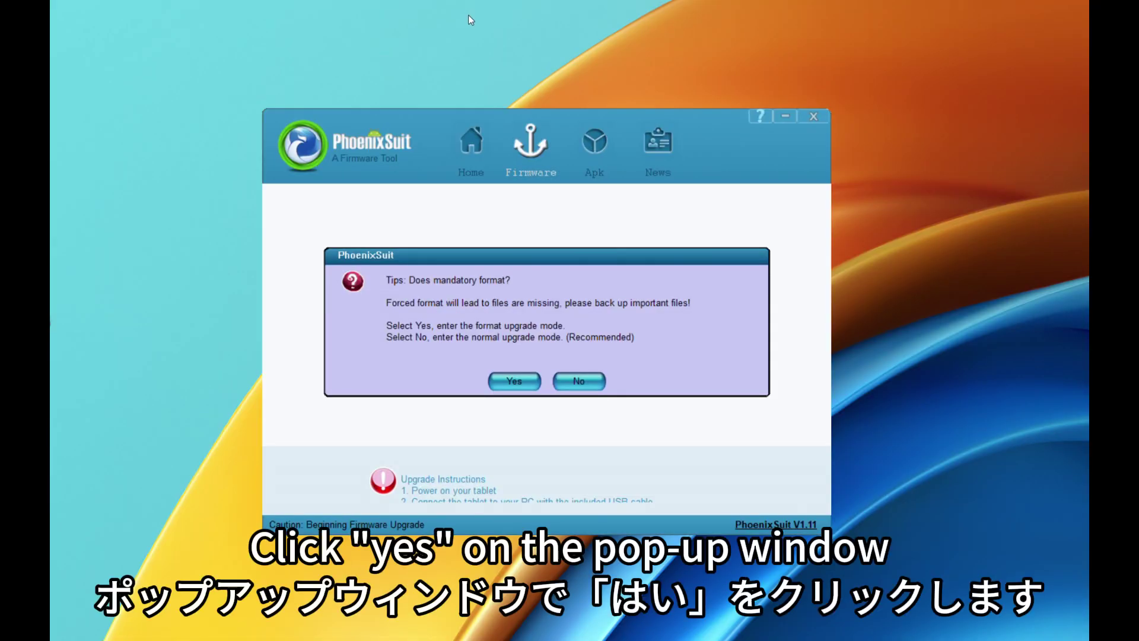
Confirm the mandatory format prompt with Yes to start the firmware upgrade
click(513, 383)
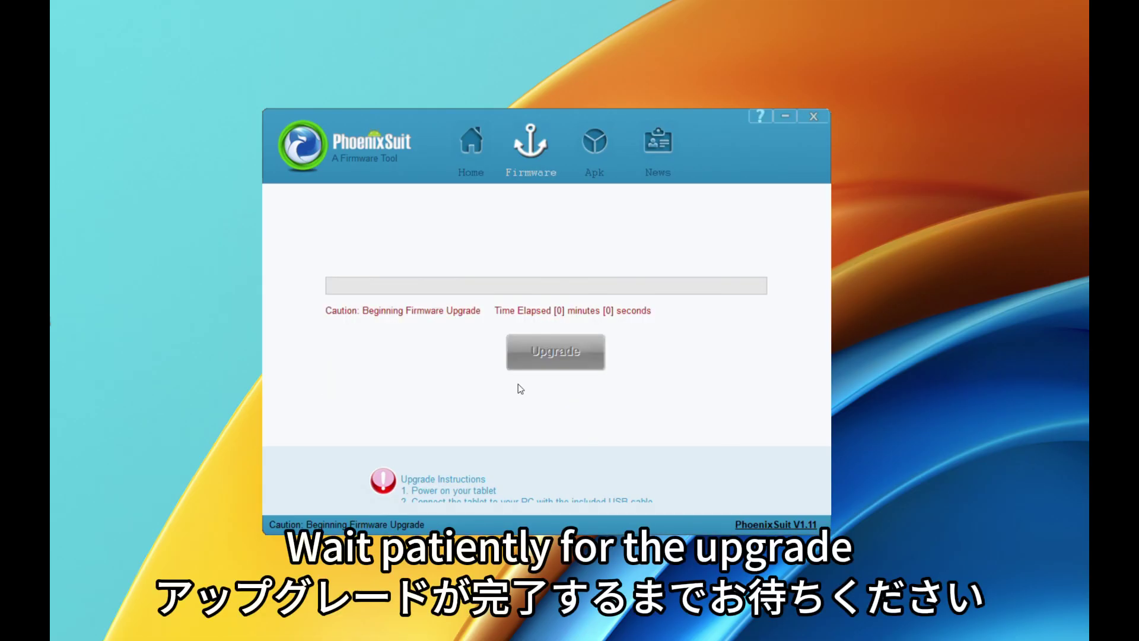